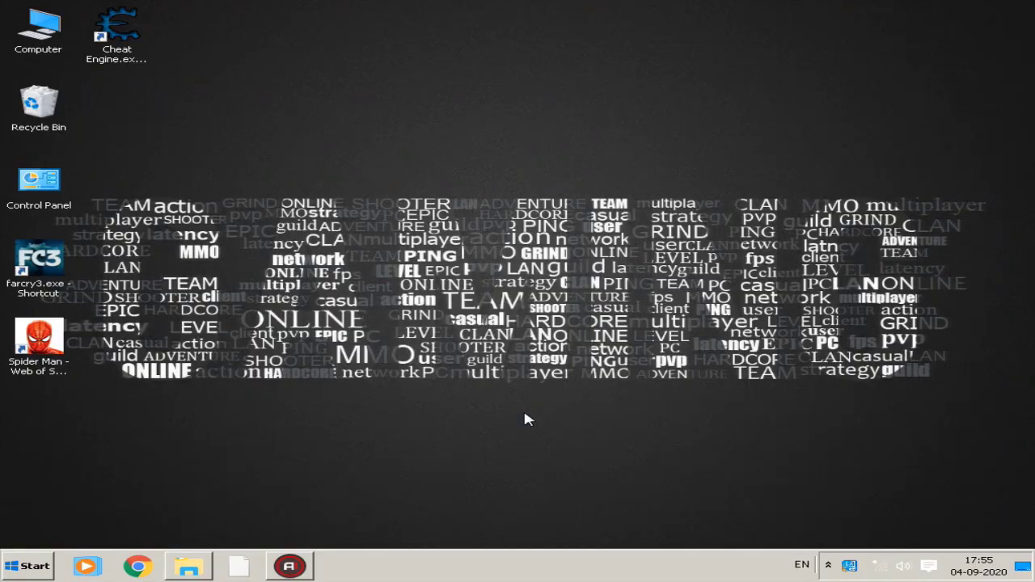
Move the Cheat Engine shortcut to the upper middle of the desktop and launch Cheat Engine from it.
double_click(123, 25)
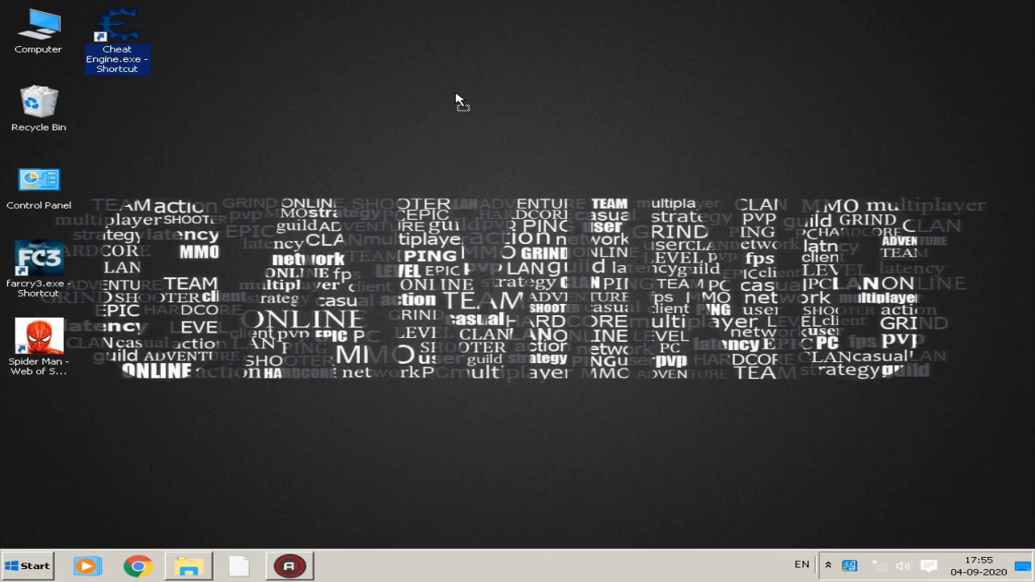
drag(456, 99, 510, 96)
click(723, 74)
click(798, 216)
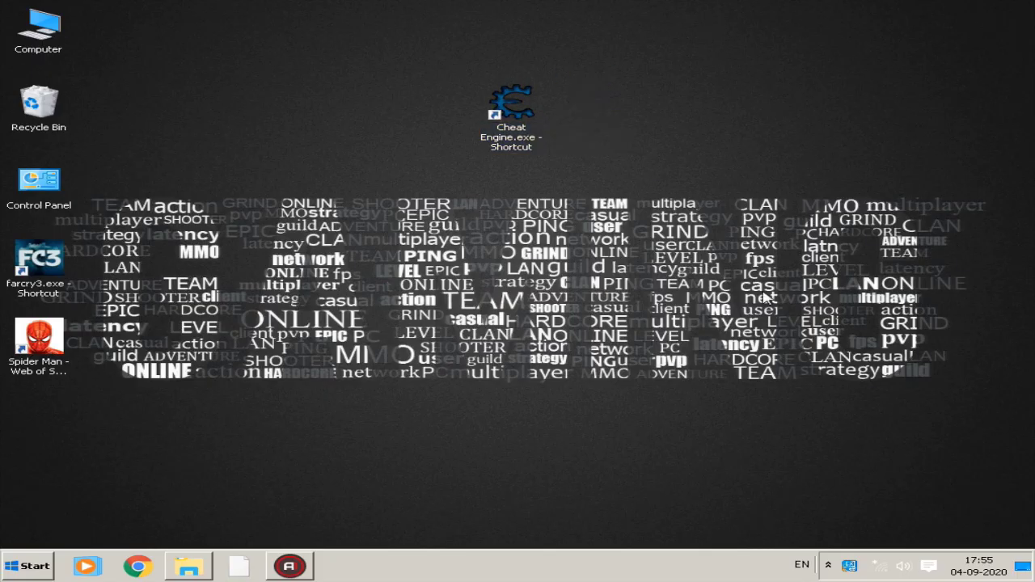
double_click(511, 104)
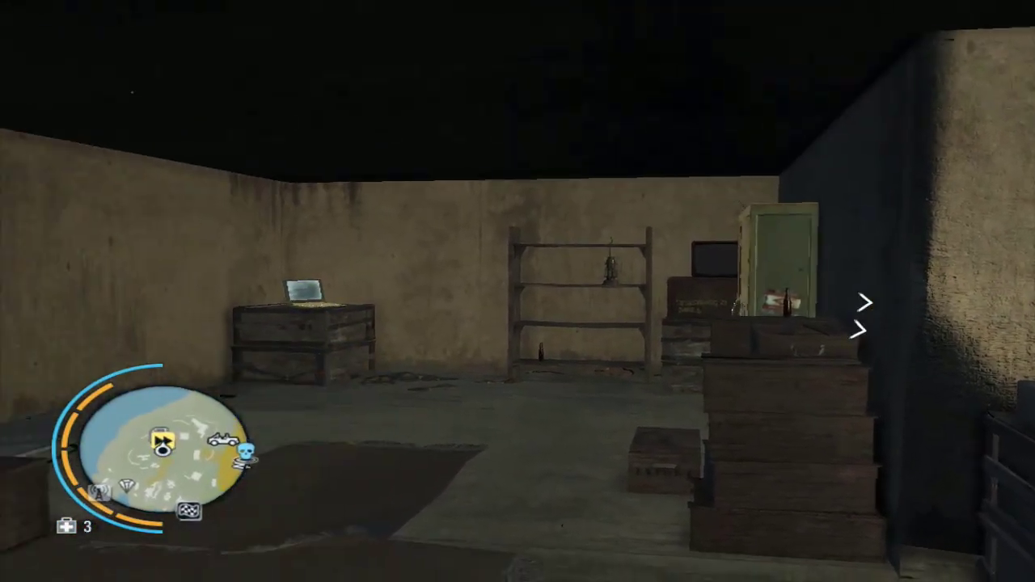
In Far Cry 3, walk to the self-service weapon store and open its buy screen.
key(w)
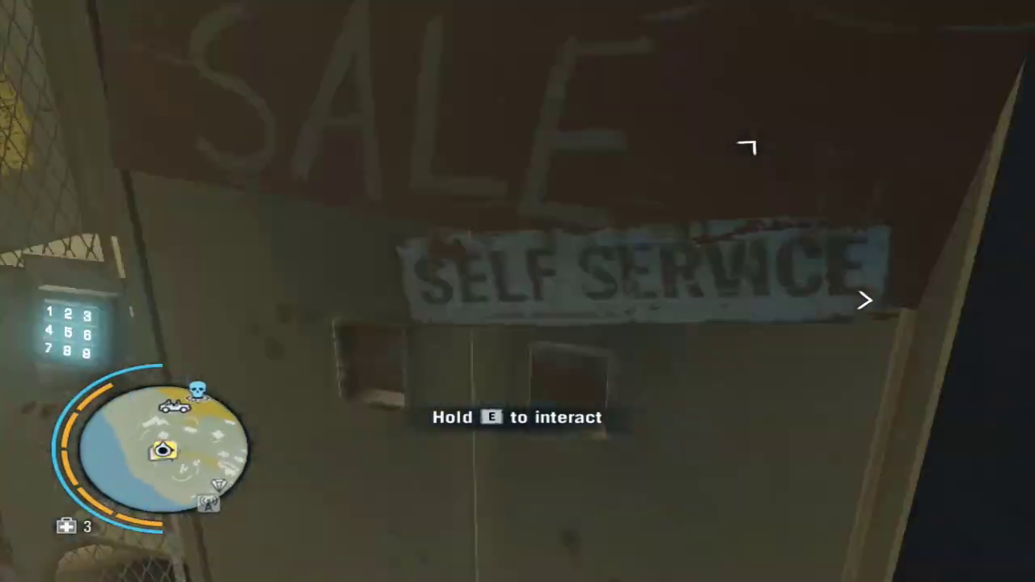
key(e)
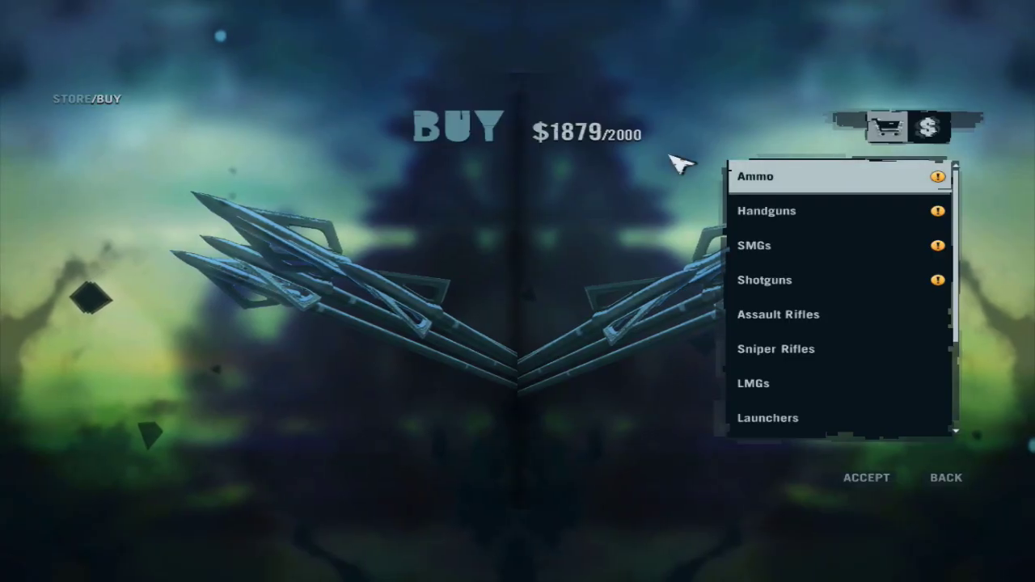
Switch to Cheat Engine and open the running Far Cry 3 application as the target process.
key(alt+Tab)
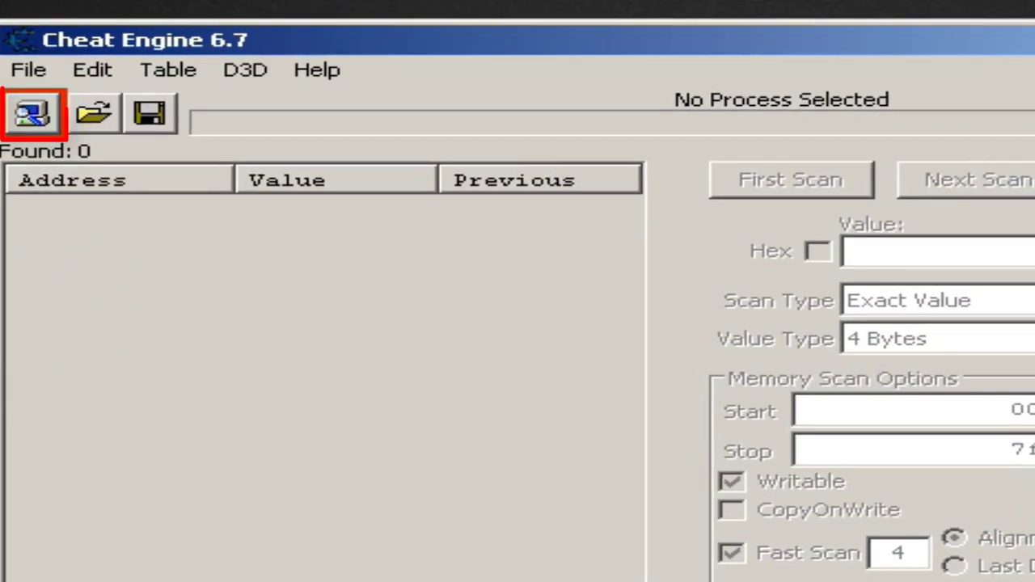
click(32, 114)
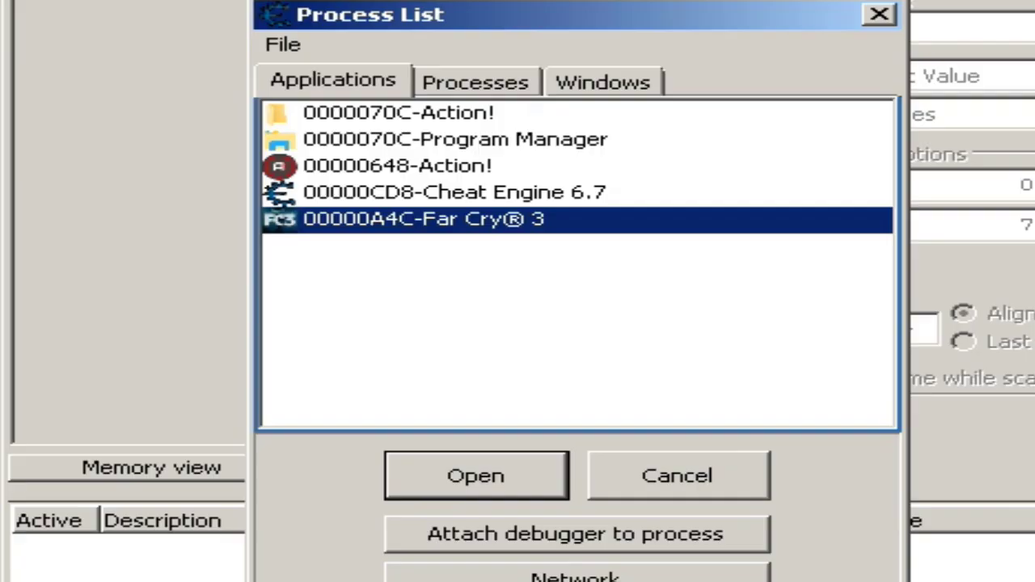
key(Return)
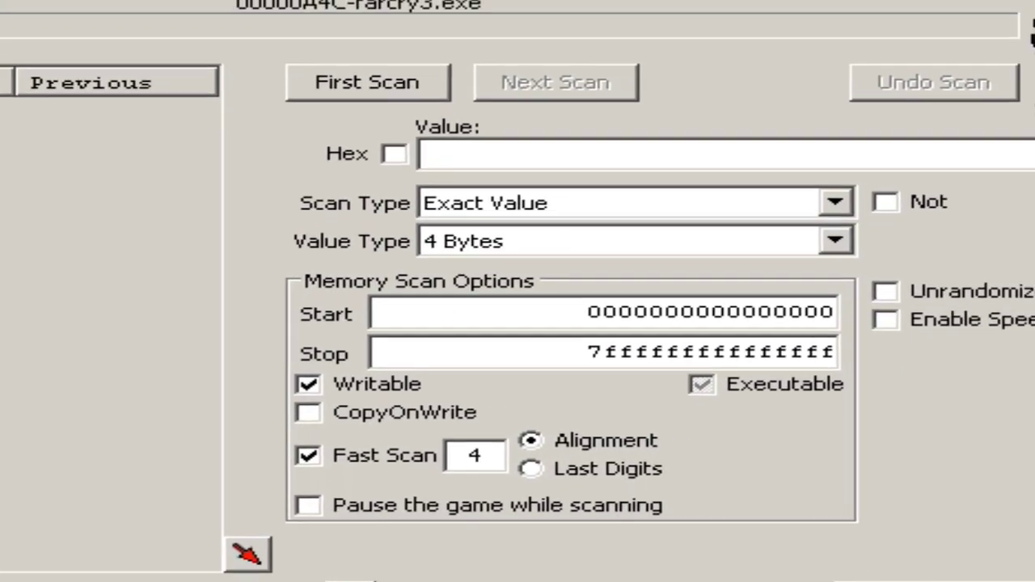
Run a first scan for the exact value 1879 with the 4 Bytes value type.
text(1)
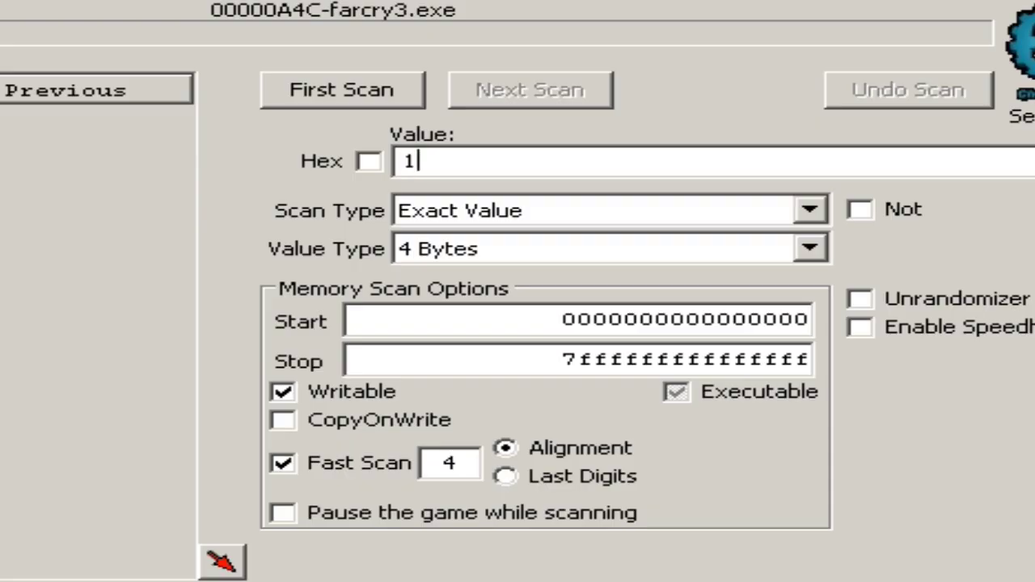
text(879)
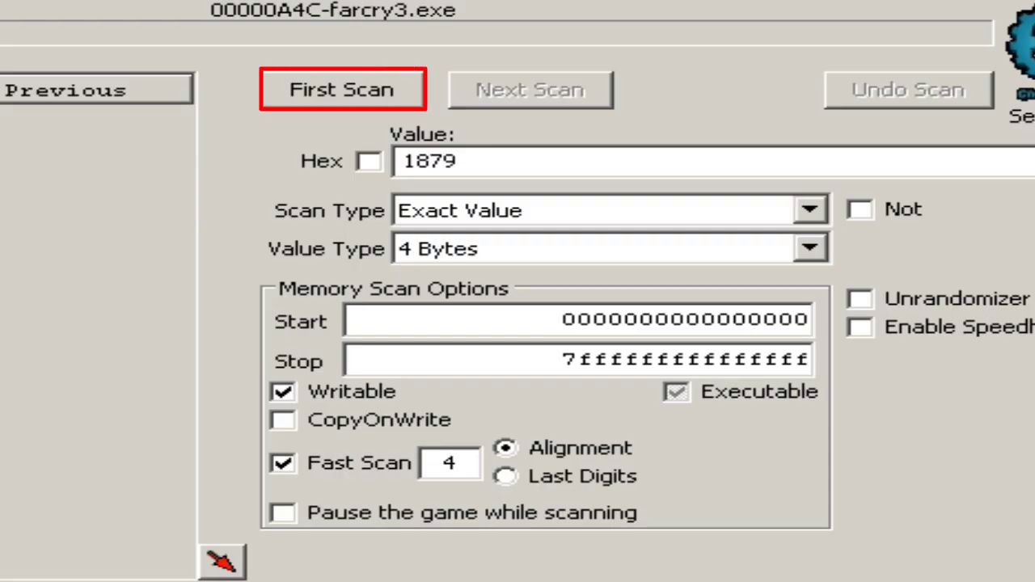
key(Return)
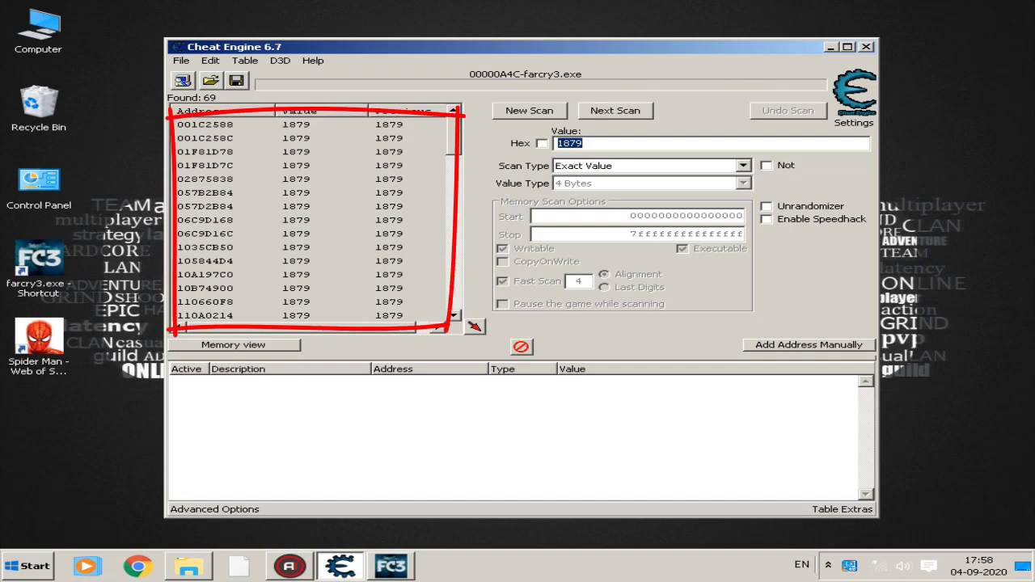
Switch to Far Cry 3, buy the Amanaki items map from the store's Maps category, and leave the store.
key(alt+Tab)
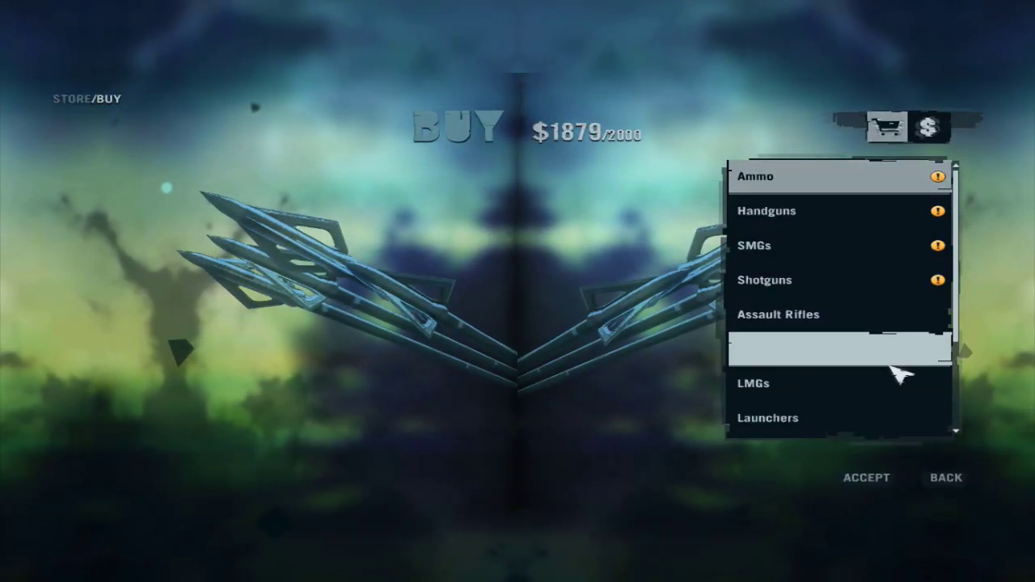
scroll(865, 369, down, 4)
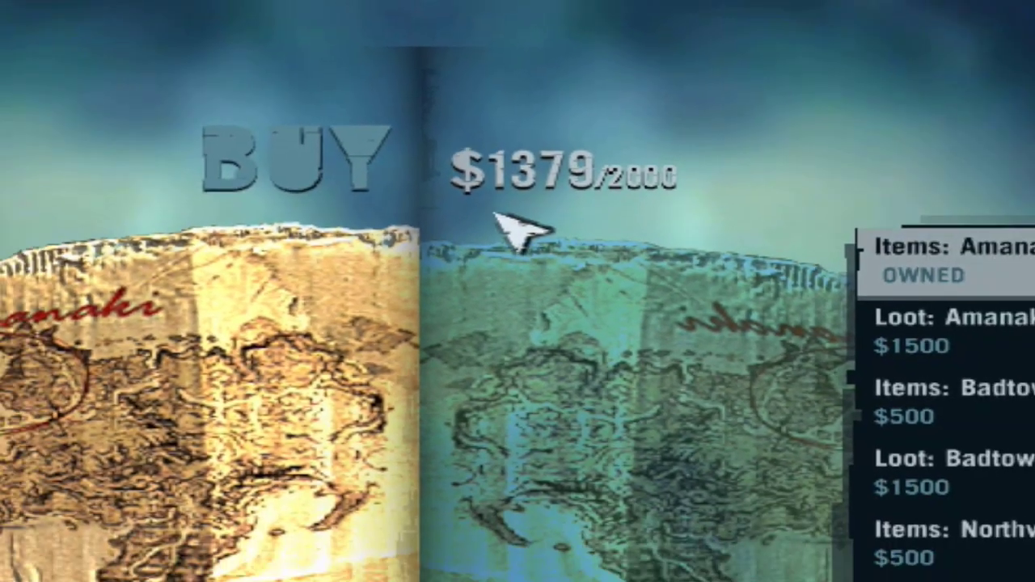
key(Escape)
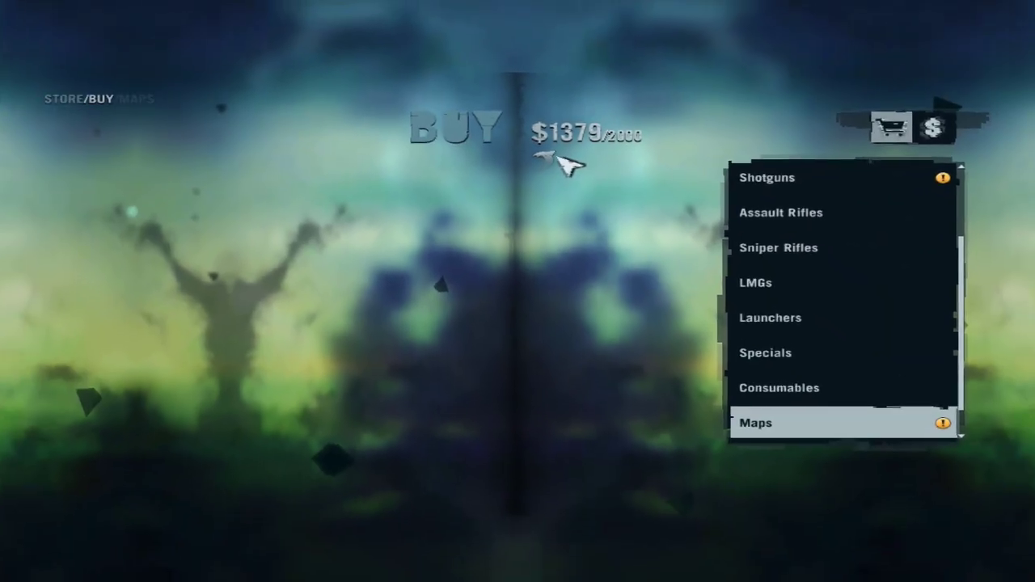
key(Escape)
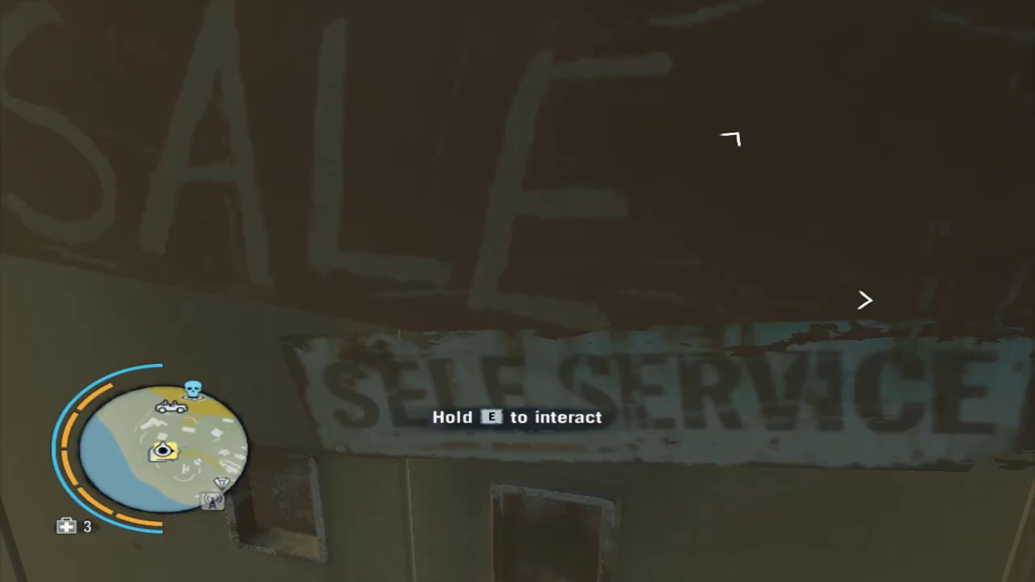
Switch to Cheat Engine and narrow the results with a next scan for the exact value 1379.
key(alt+Tab)
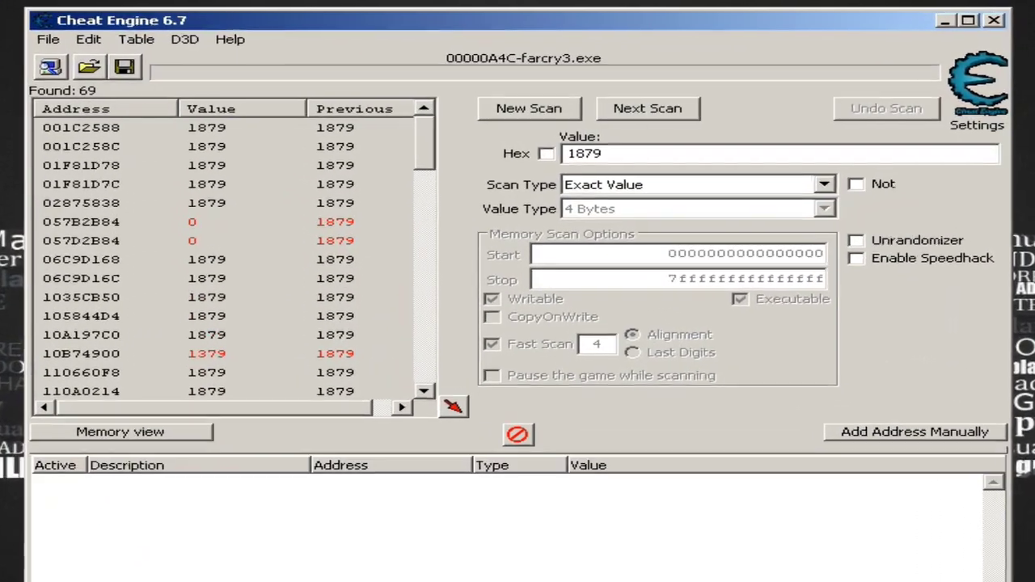
key(Delete)
text(3)
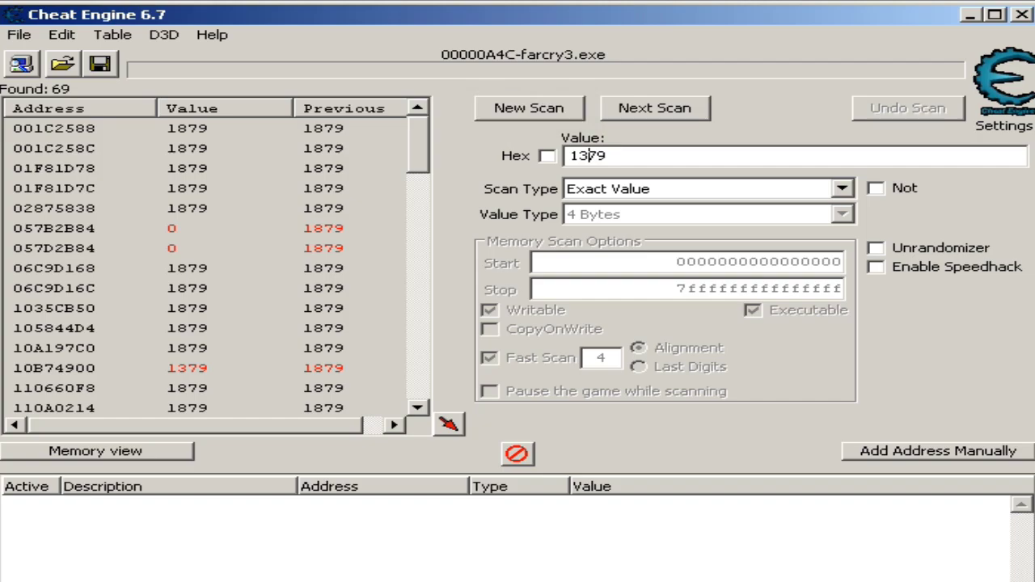
key(Return)
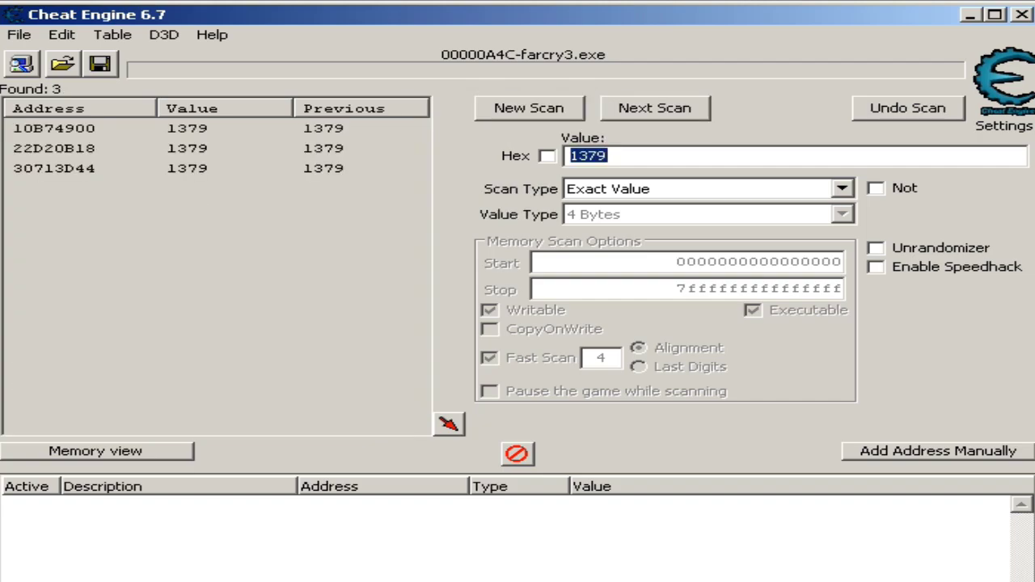
Add all the addresses found by the scan to the address list.
drag(251, 323, 224, 129)
right_click(224, 130)
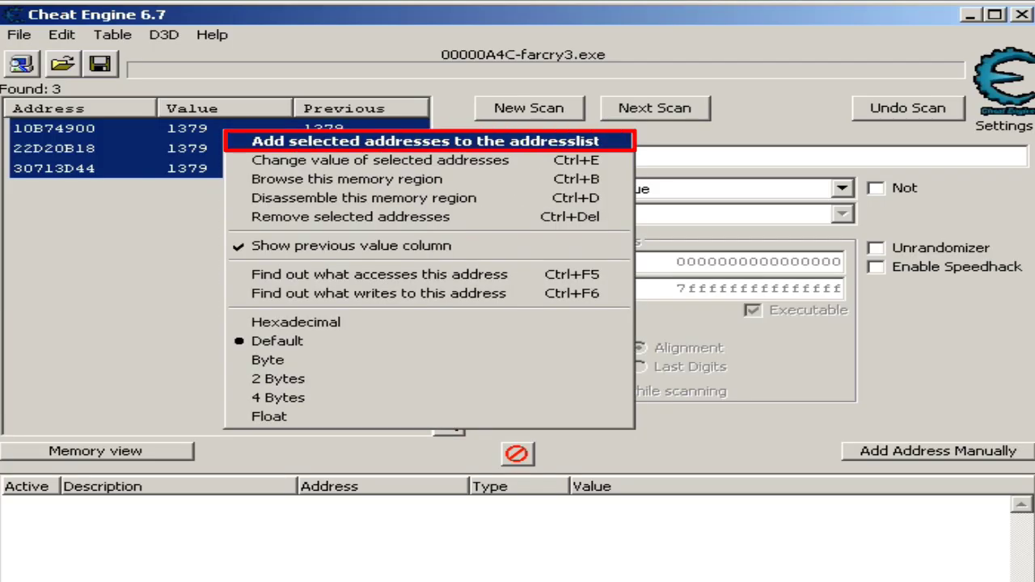
click(424, 141)
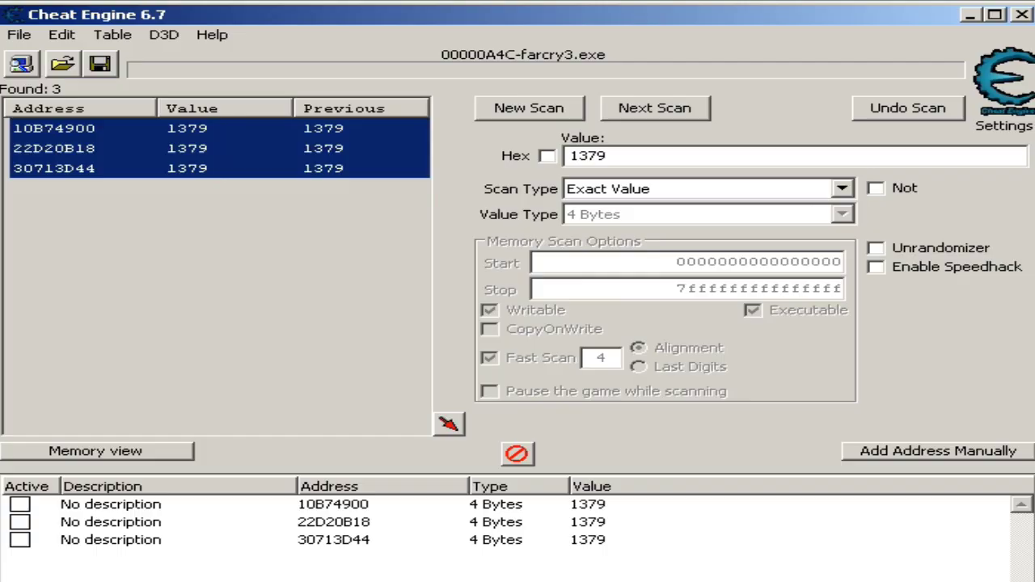
Set the value of all the records in the address list to 9999.
click(110, 503)
click(111, 540)
shift+click(111, 503)
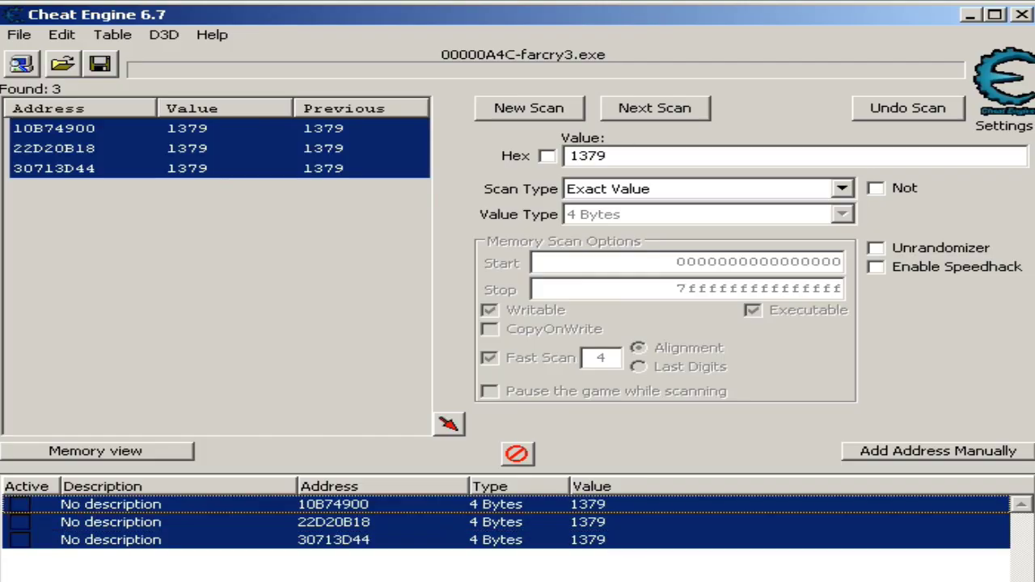
right_click(169, 502)
mouse_move(247, 107)
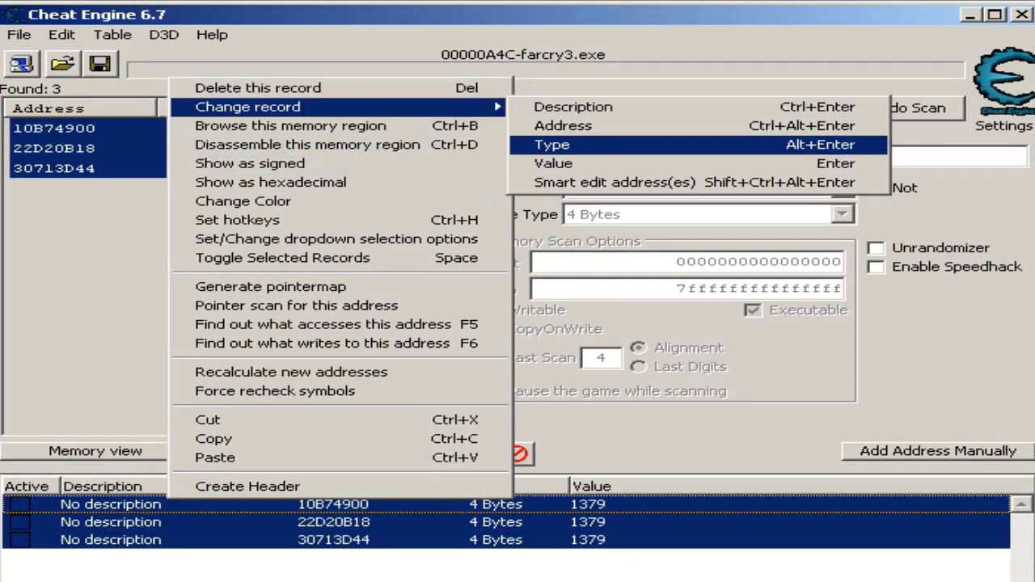
click(553, 163)
drag(515, 341, 458, 261)
text(9999)
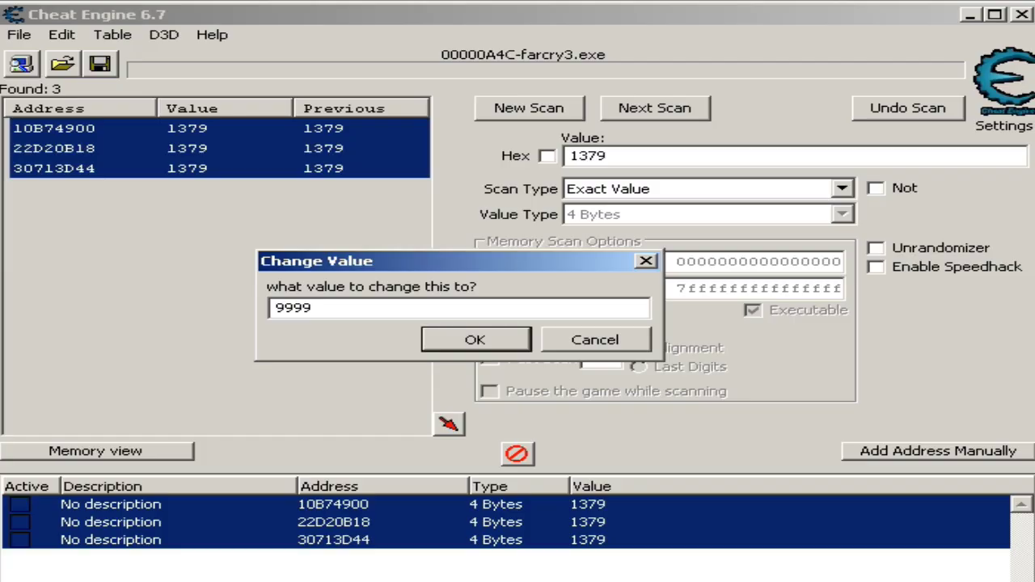
key(Return)
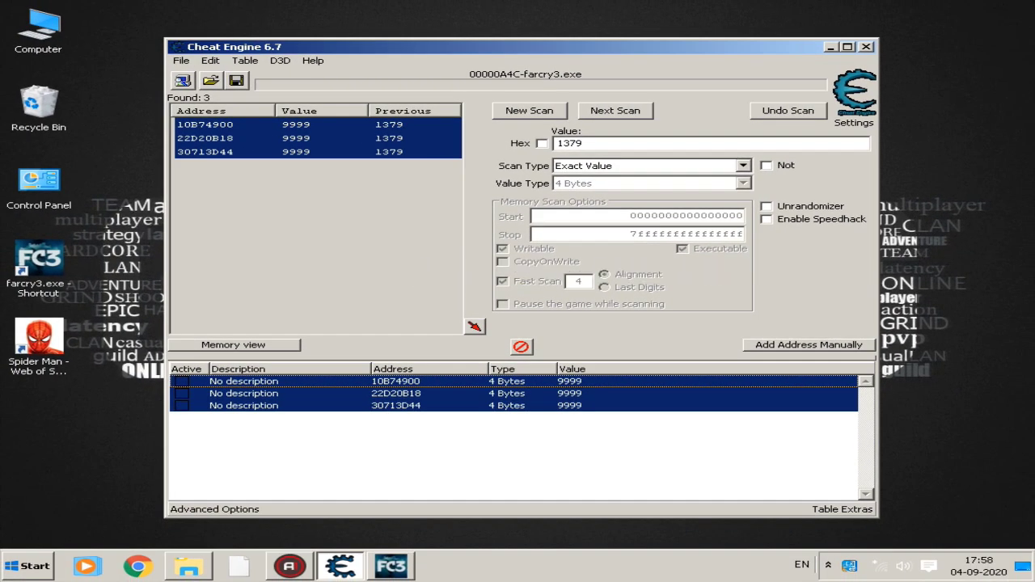
click(512, 448)
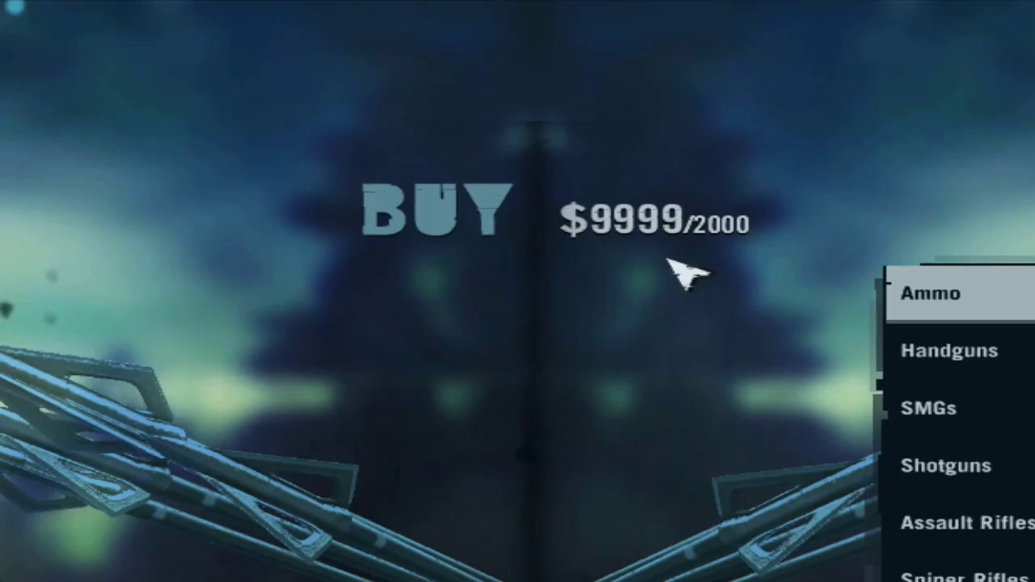
In the Far Cry 3 store, buy the Shredder from the Signature Weapons category and exit the store.
scroll(790, 417, down, 4)
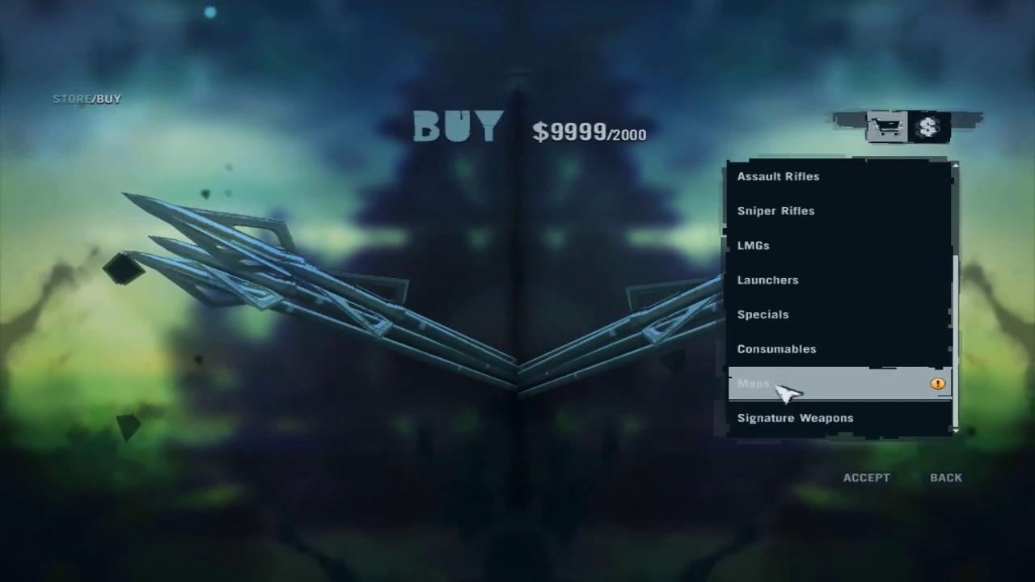
click(786, 418)
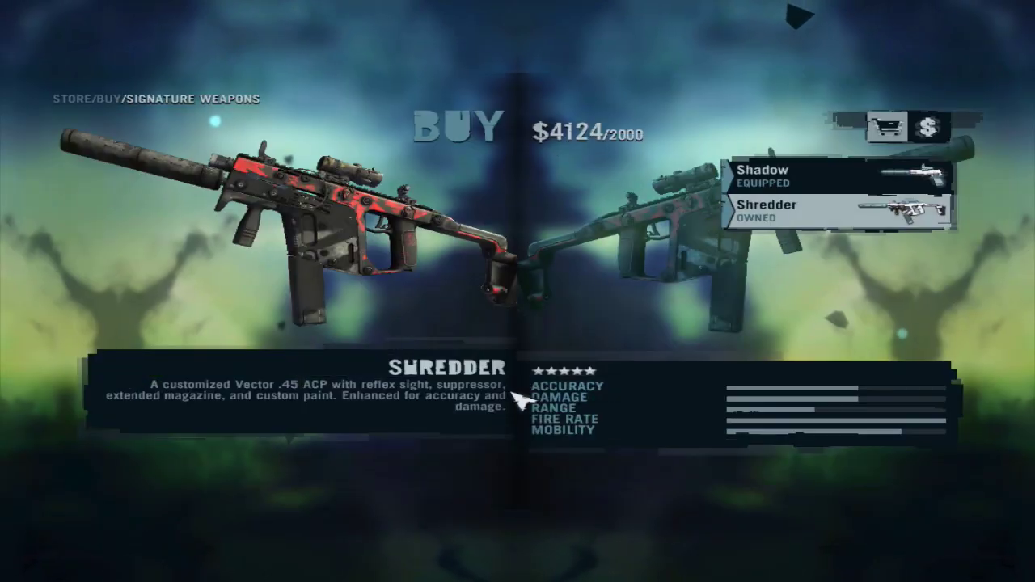
key(Escape)
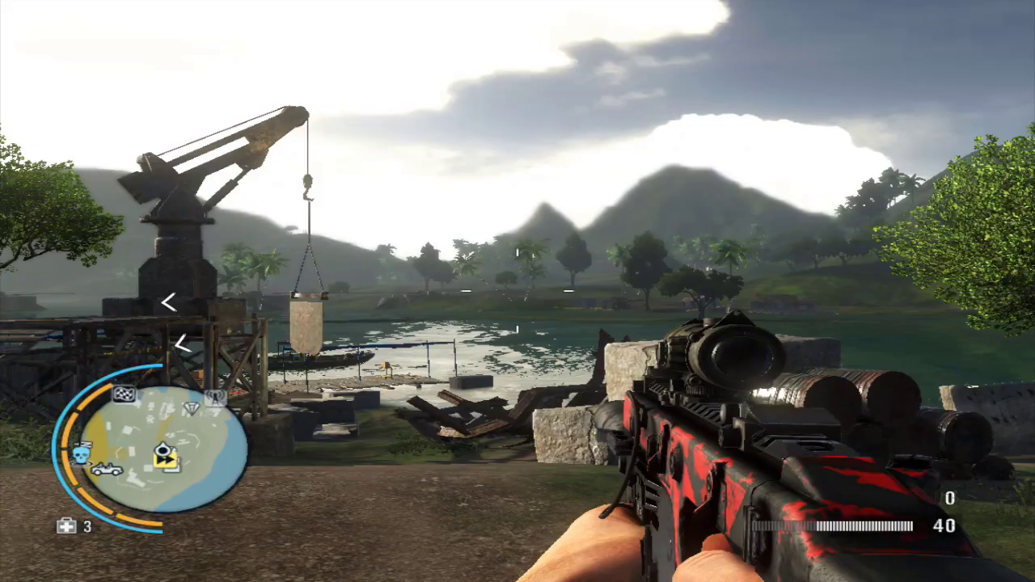
Switch to Cheat Engine, minimize its window, and move its desktop shortcut back beside the Computer icon.
key(alt+Tab)
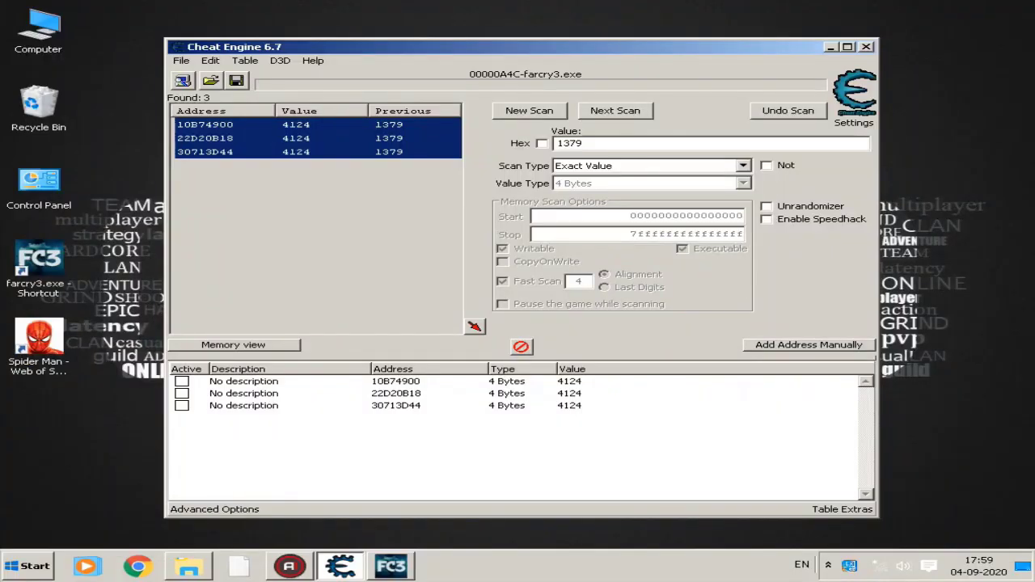
click(831, 47)
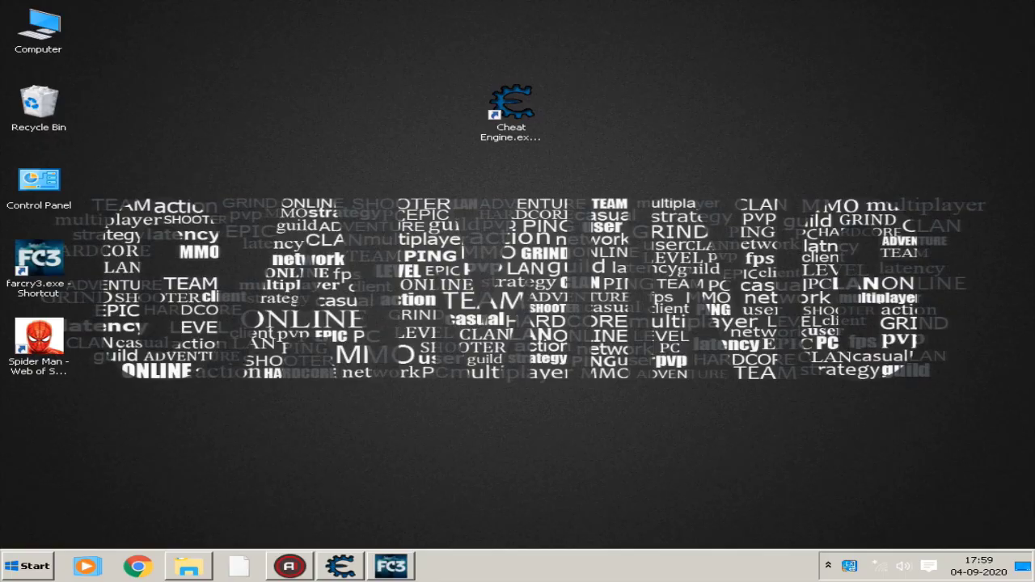
drag(511, 105, 118, 32)
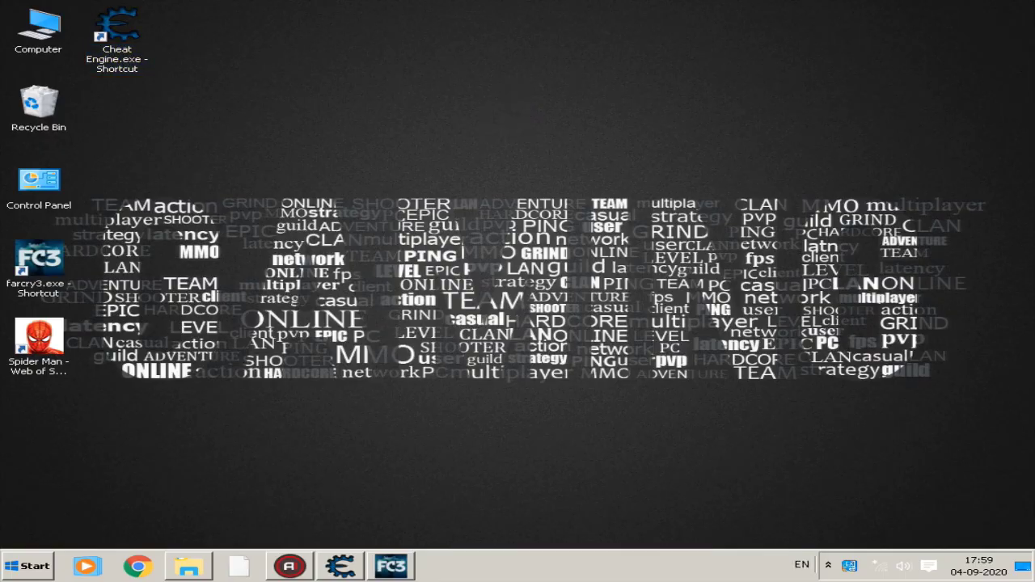